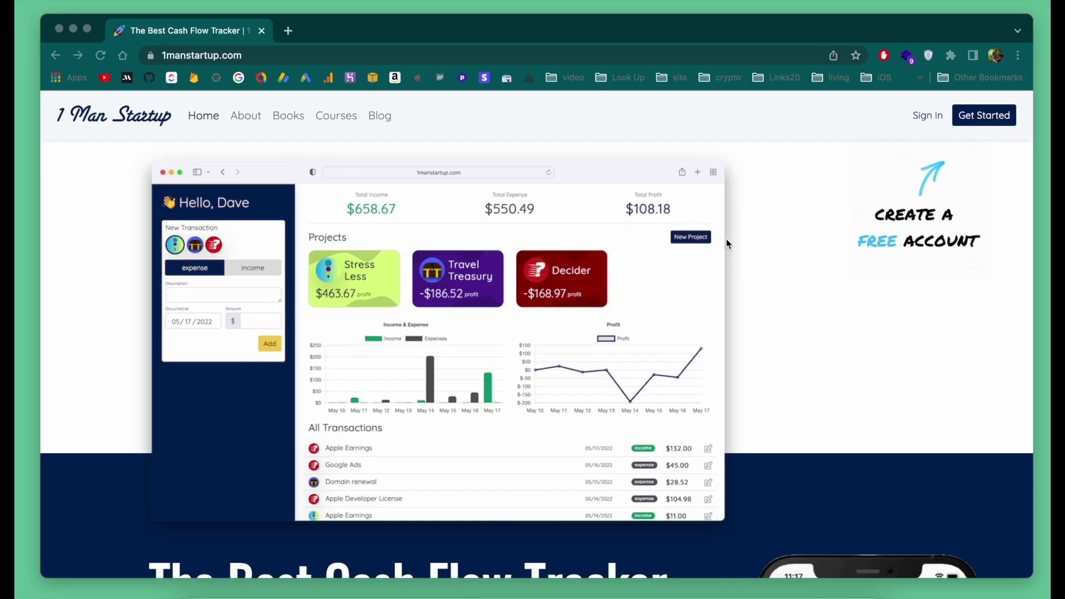
- Browse the 1manstartup.com homepage, then go to the Sign In page
{"action": "scroll", "coordinate": [728, 244], "scroll_direction": "down", "scroll_amount": 5}
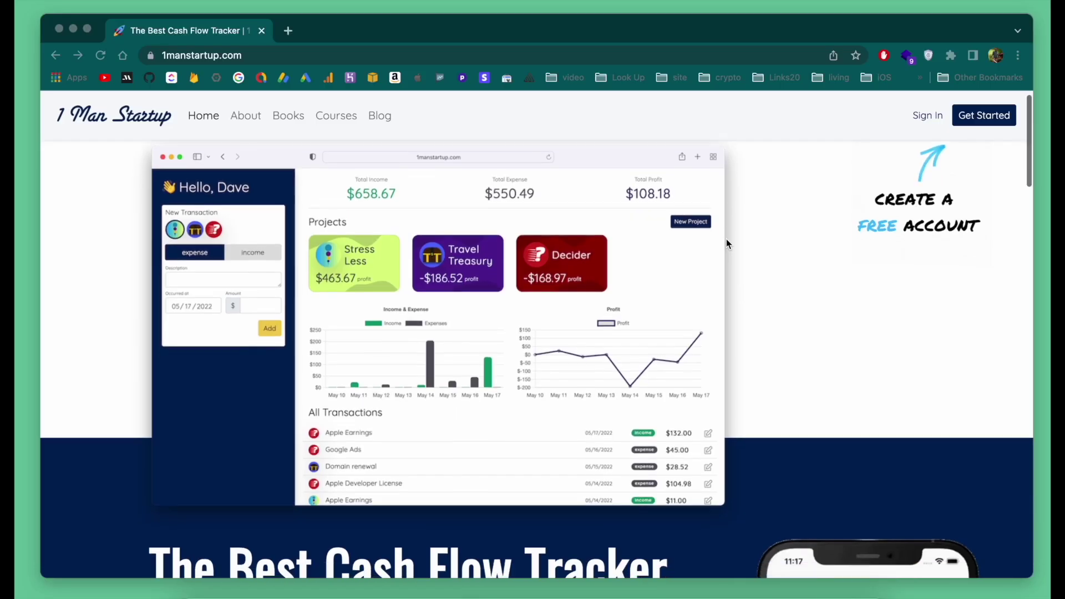
{"action": "scroll", "coordinate": [727, 244], "scroll_direction": "down", "scroll_amount": 15}
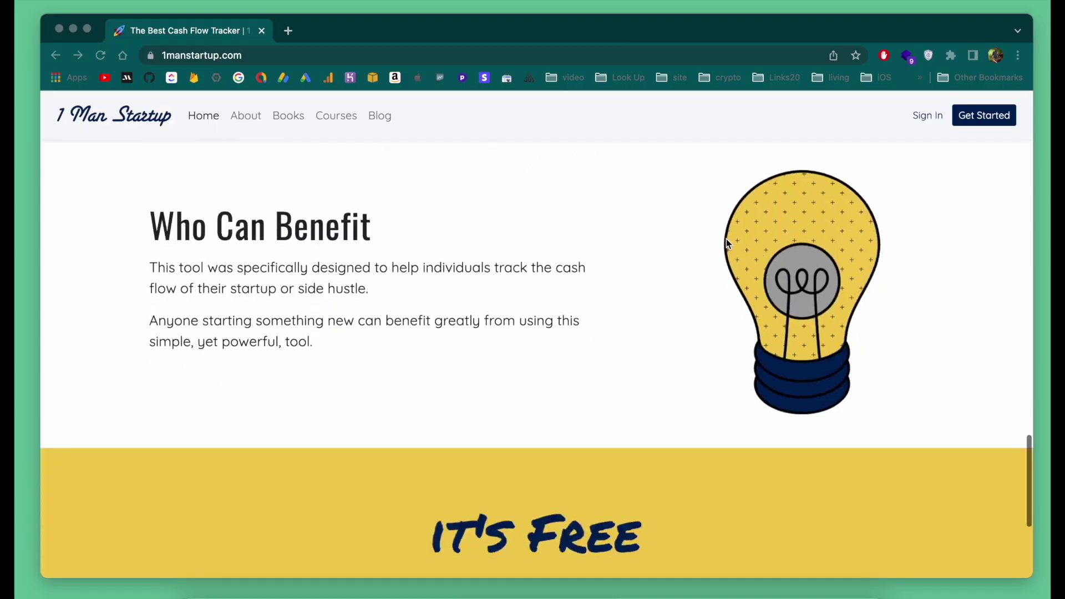
{"action": "scroll", "coordinate": [726, 244], "scroll_direction": "up", "scroll_amount": 10}
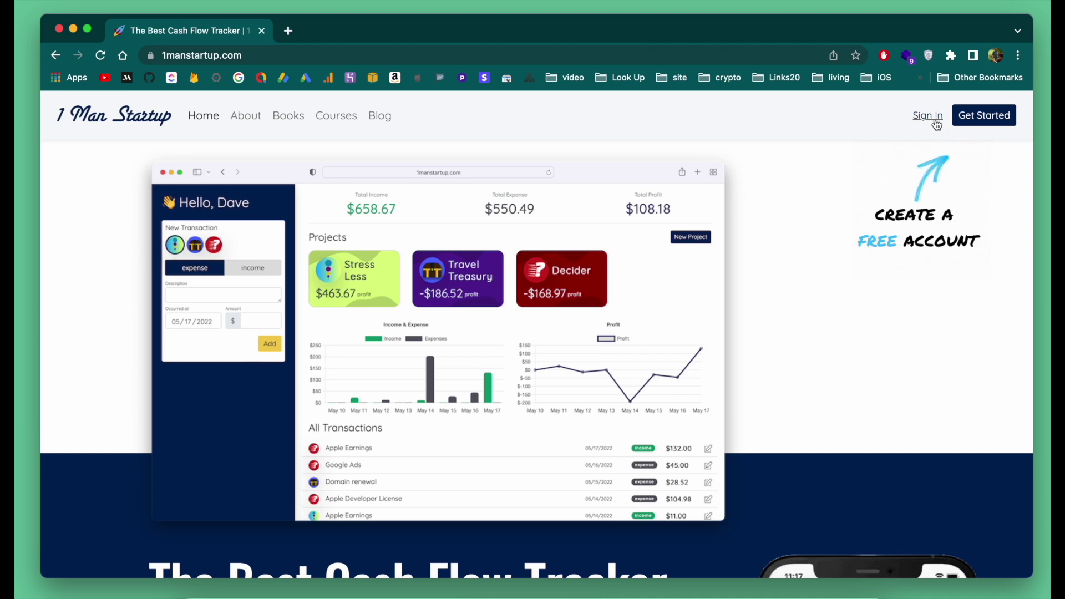
{"action": "left_click", "coordinate": [934, 122]}
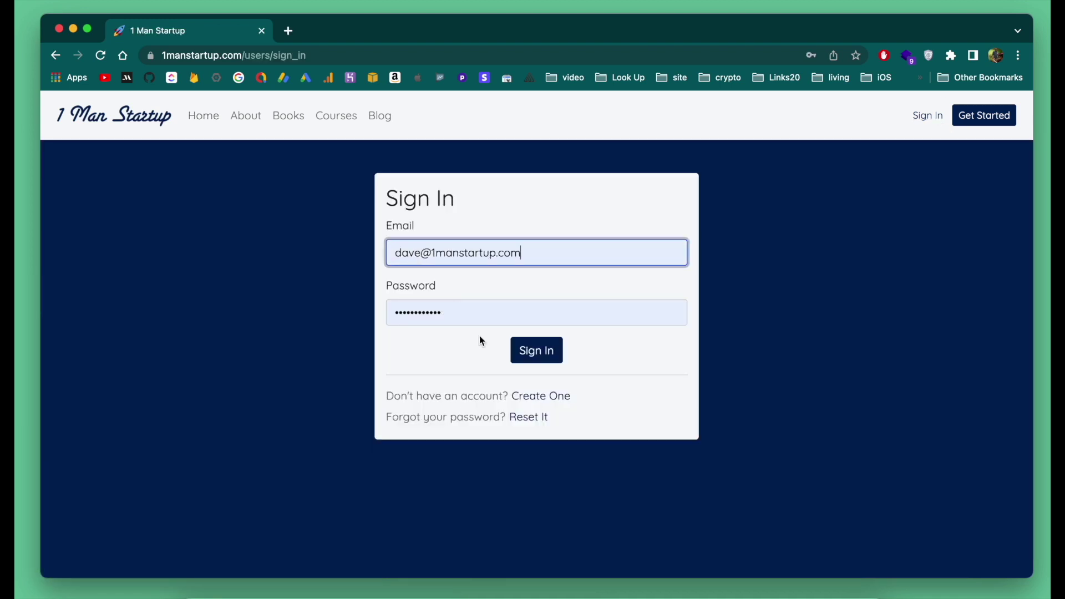
- Submit the sign-in credentials to load the dashboard with Stress Less, Travel Treasury and Decider
{"action": "left_click", "coordinate": [535, 349]}
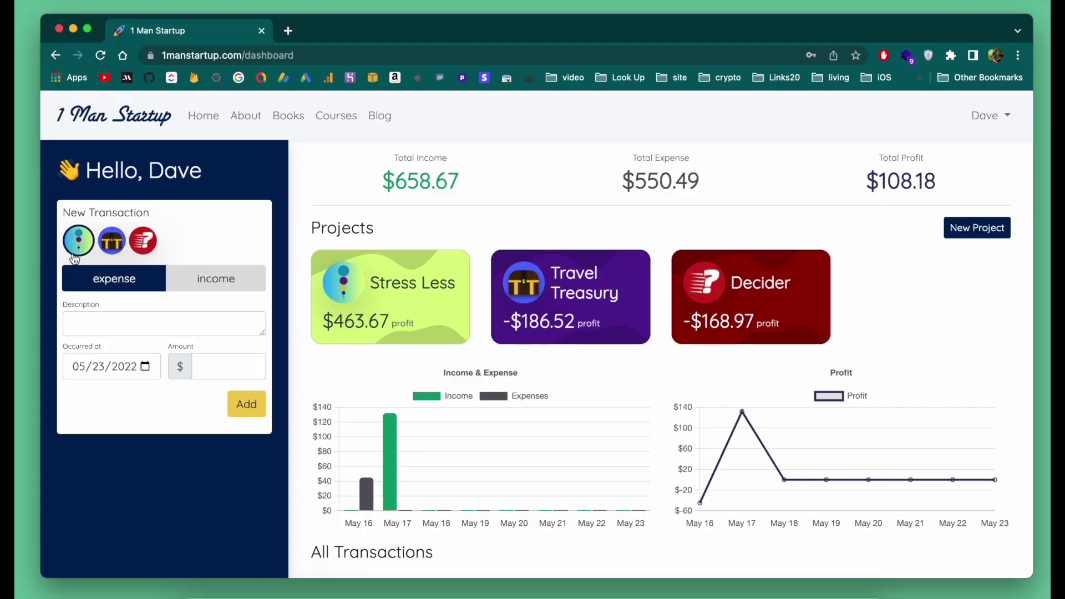
- Add a $100 'Facebook Ads' expense transaction to the Travel Treasury project
{"action": "left_click", "coordinate": [114, 247]}
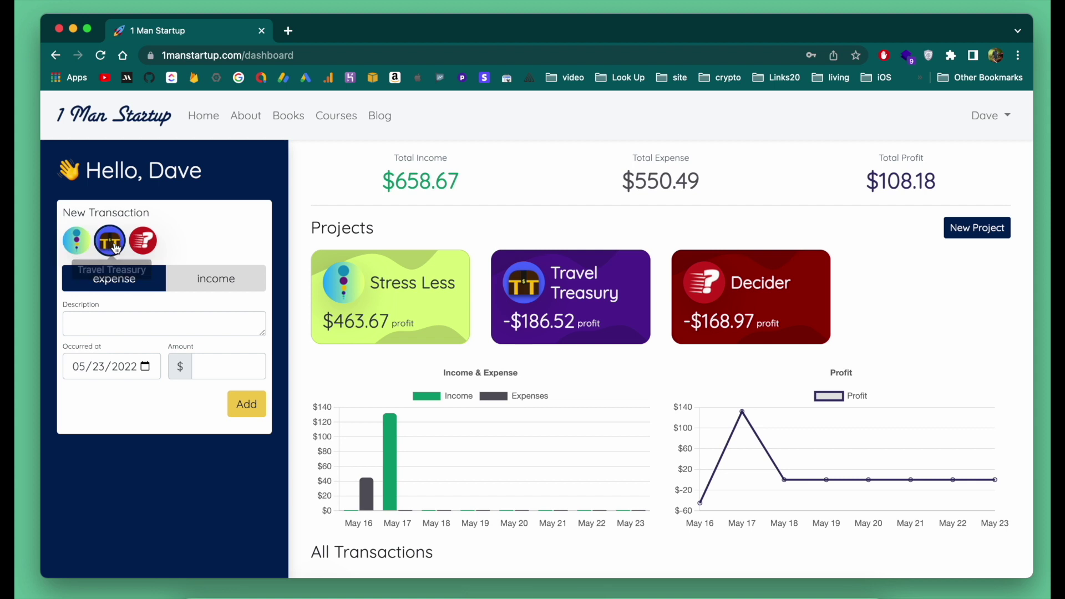
{"action": "left_click", "coordinate": [123, 323]}
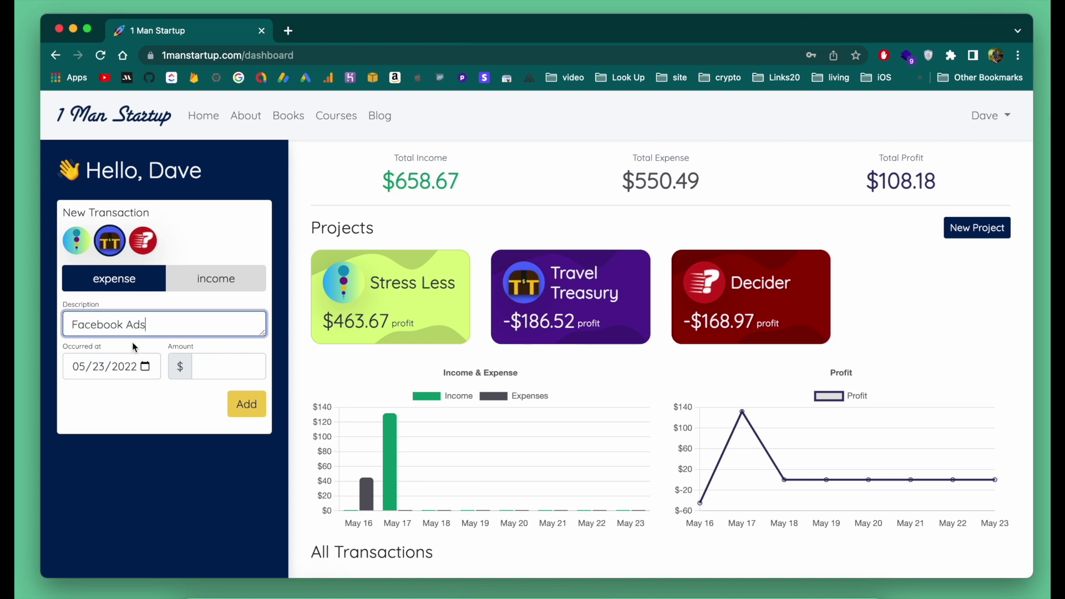
{"action": "left_click", "coordinate": [202, 365]}
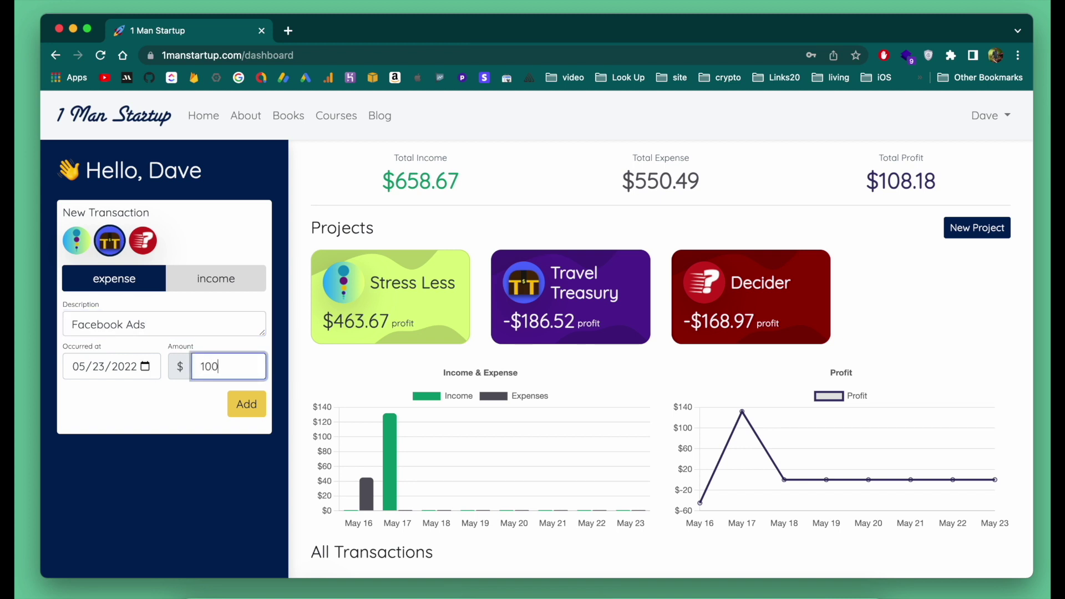
{"action": "left_click", "coordinate": [256, 408]}
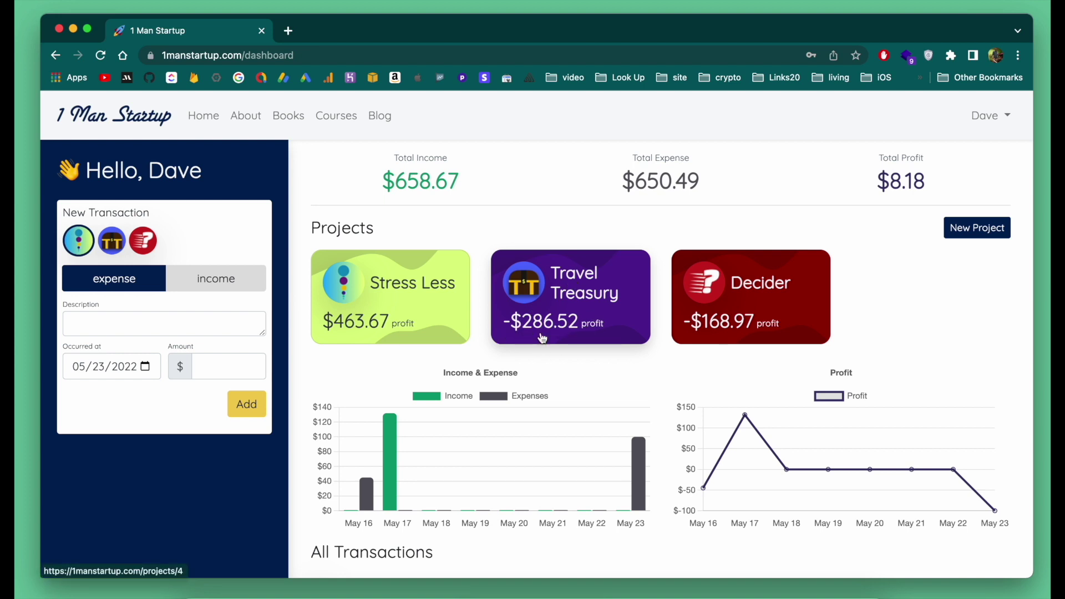
- Edit the Facebook Ads transaction in All Transactions, changing its amount to 10.0
{"action": "scroll", "coordinate": [542, 338], "scroll_direction": "down", "scroll_amount": 5}
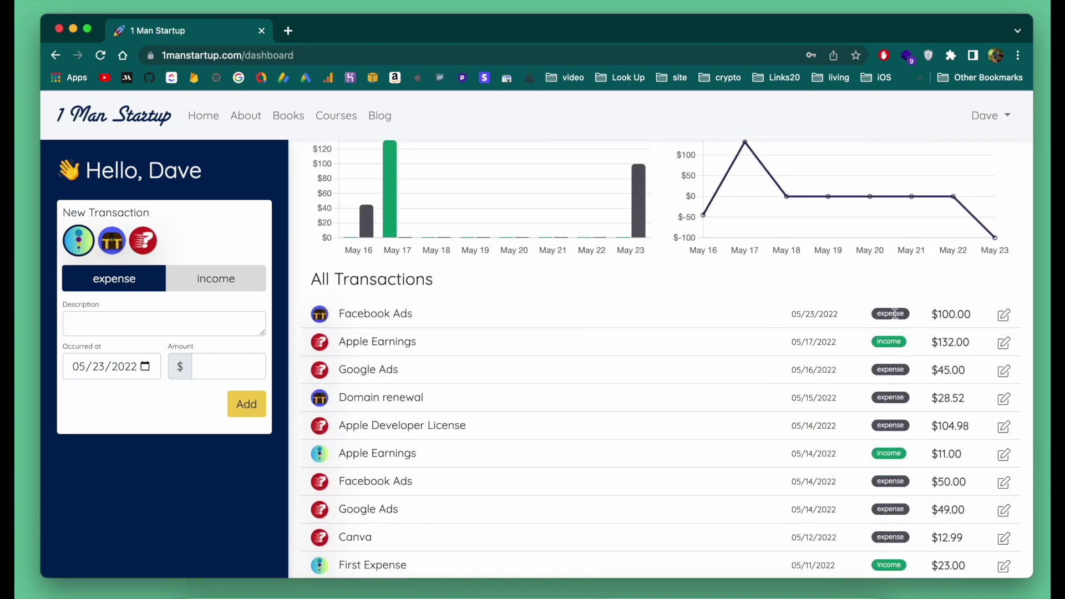
{"action": "left_click", "coordinate": [1006, 315]}
{"action": "scroll", "coordinate": [468, 305], "scroll_direction": "down", "scroll_amount": 3}
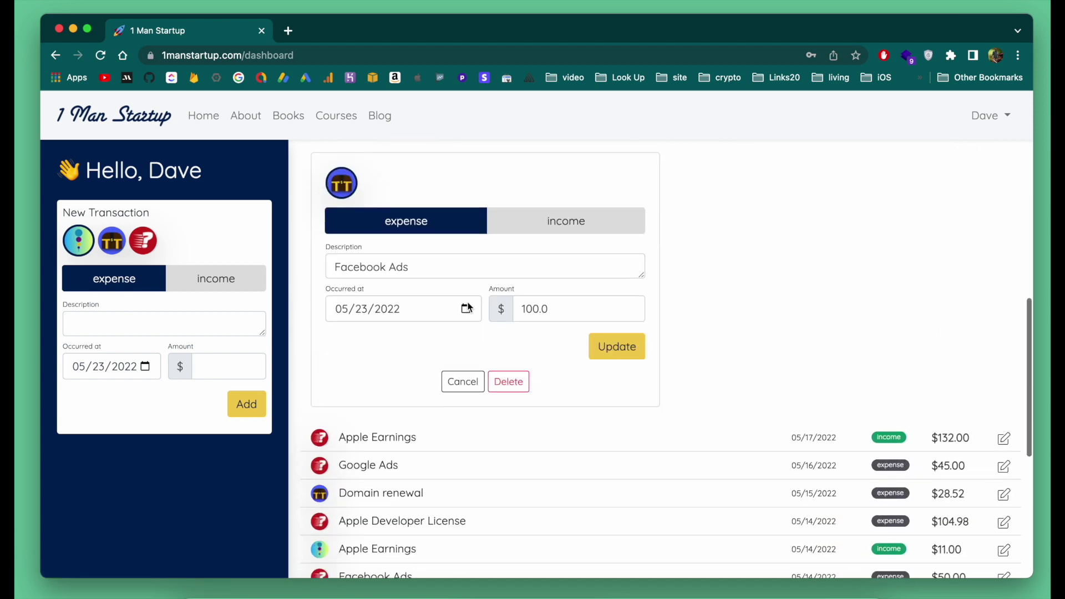
{"action": "left_click", "coordinate": [534, 308]}
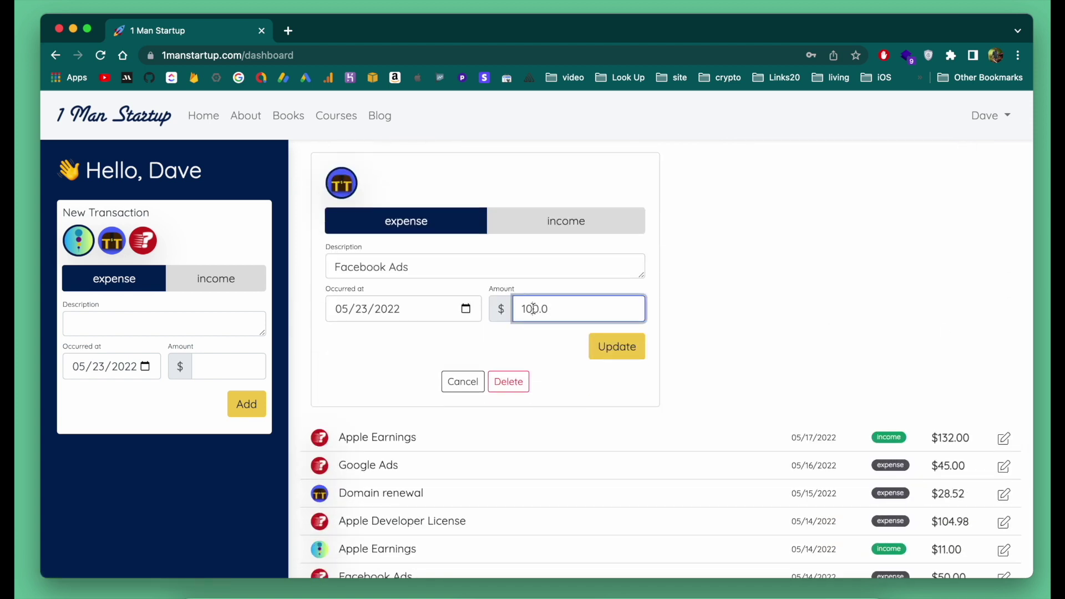
{"action": "left_click", "coordinate": [614, 354]}
{"action": "scroll", "coordinate": [613, 358], "scroll_direction": "up", "scroll_amount": 3}
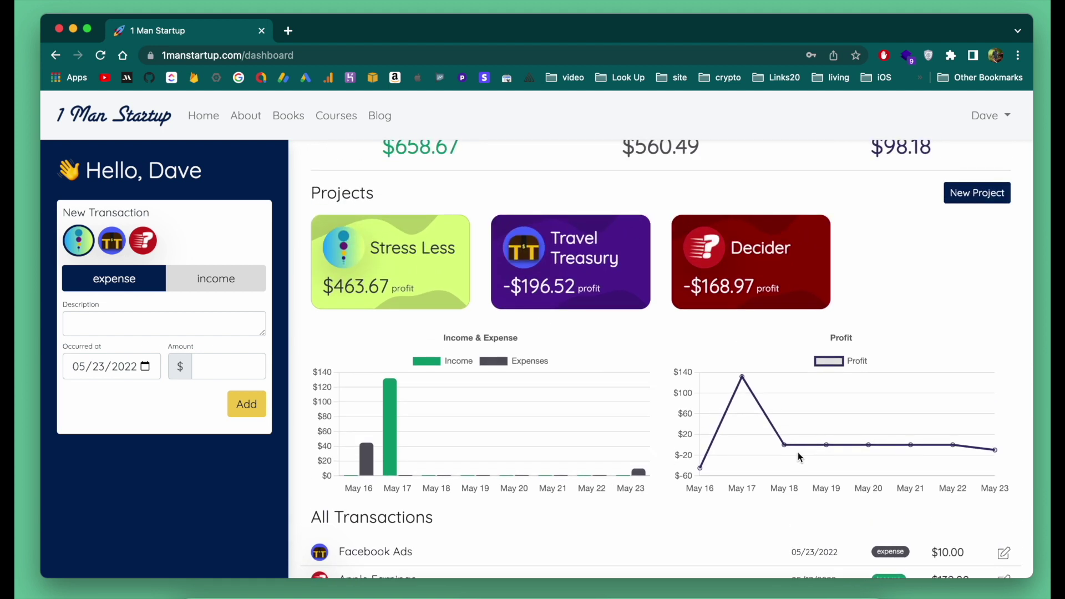
{"action": "mouse_move", "coordinate": [742, 378]}
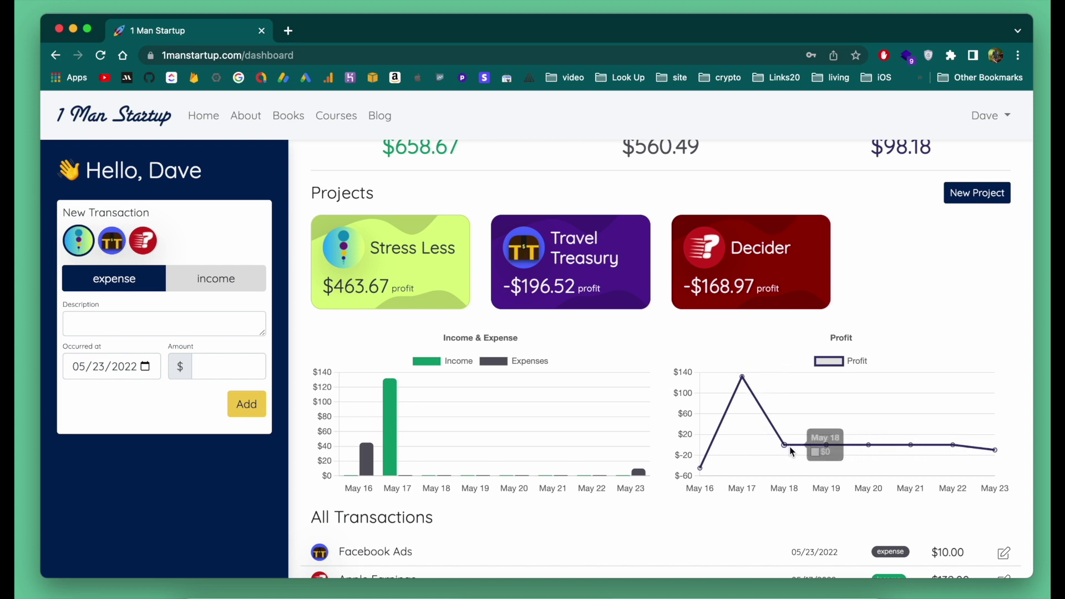
{"action": "mouse_move", "coordinate": [996, 452]}
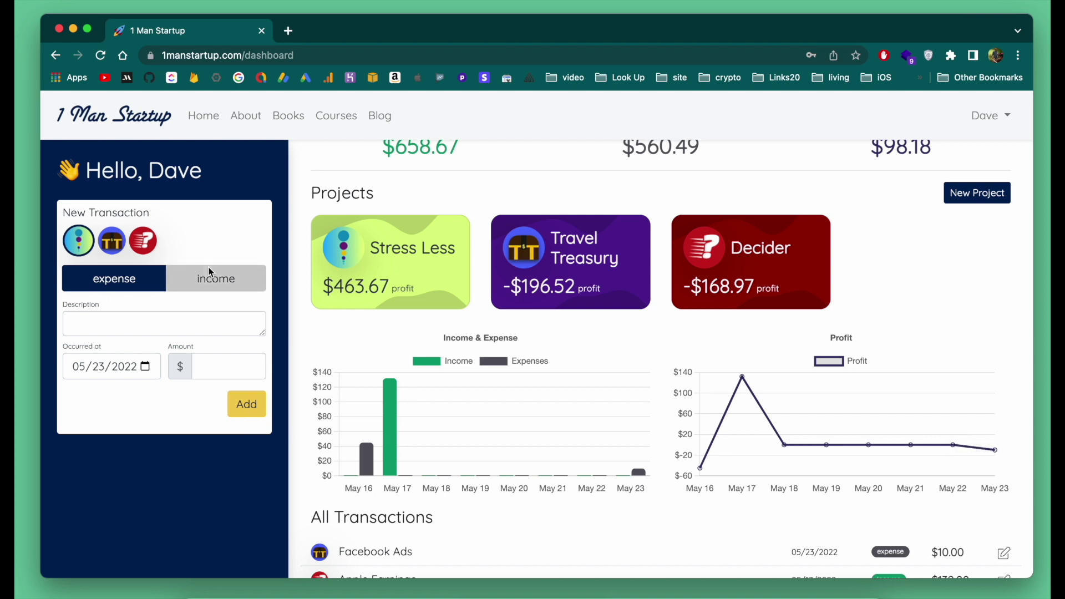
- Add a $54 'IAP' income transaction to the Decider project
{"action": "left_click", "coordinate": [147, 245]}
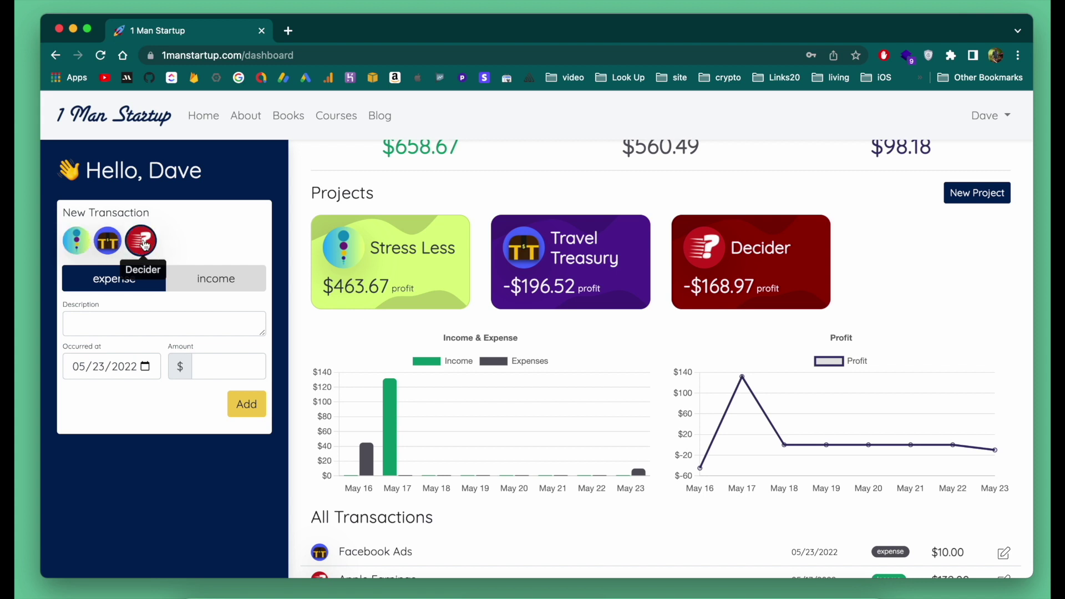
{"action": "left_click", "coordinate": [216, 278]}
{"action": "left_click", "coordinate": [183, 323]}
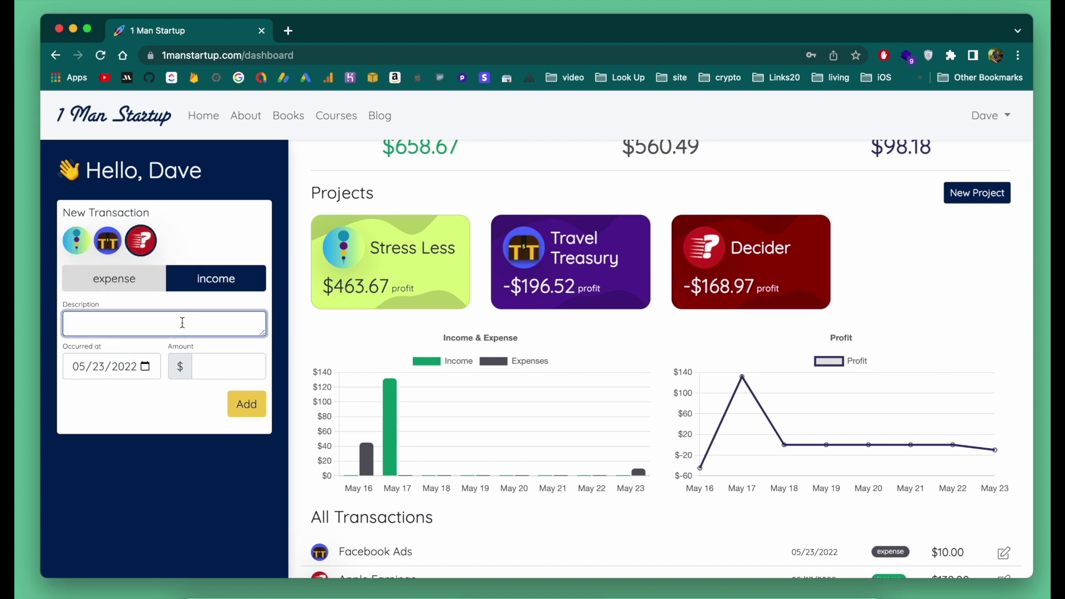
{"action": "left_click", "coordinate": [233, 369]}
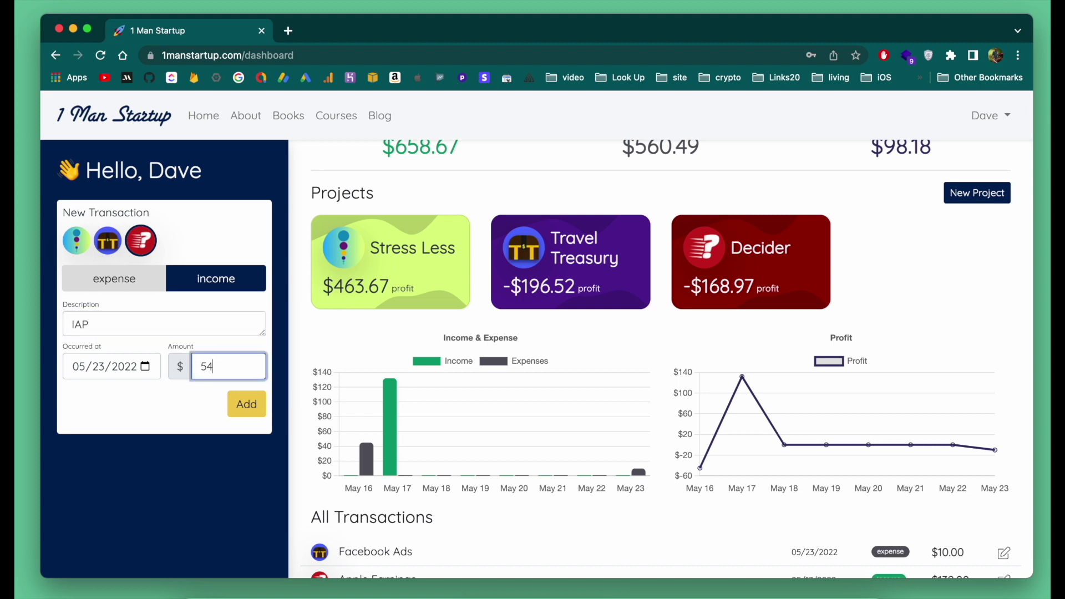
{"action": "left_click", "coordinate": [261, 410]}
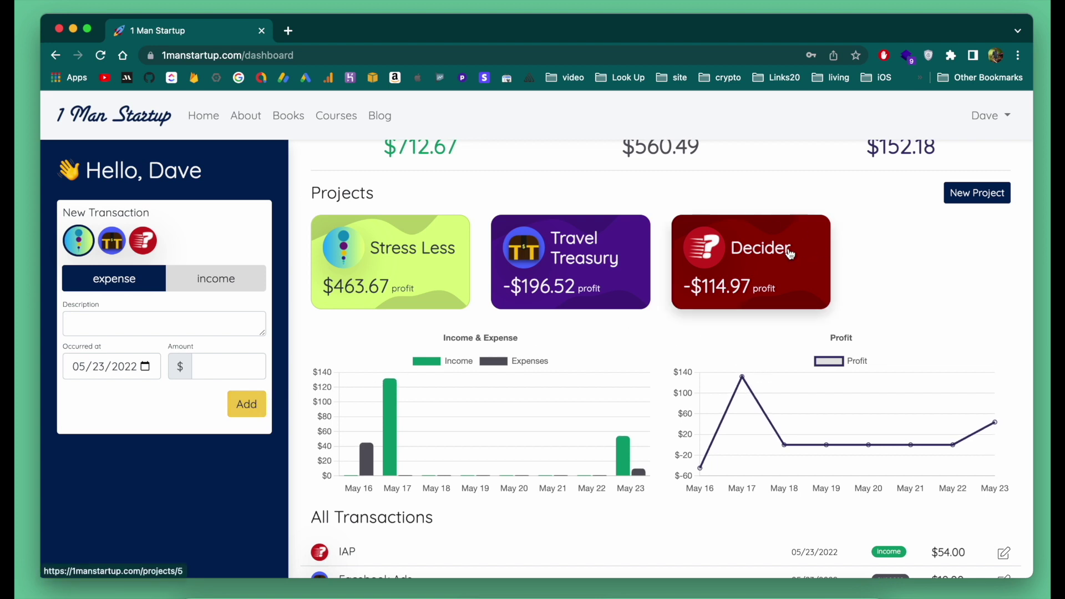
{"action": "mouse_move", "coordinate": [997, 424]}
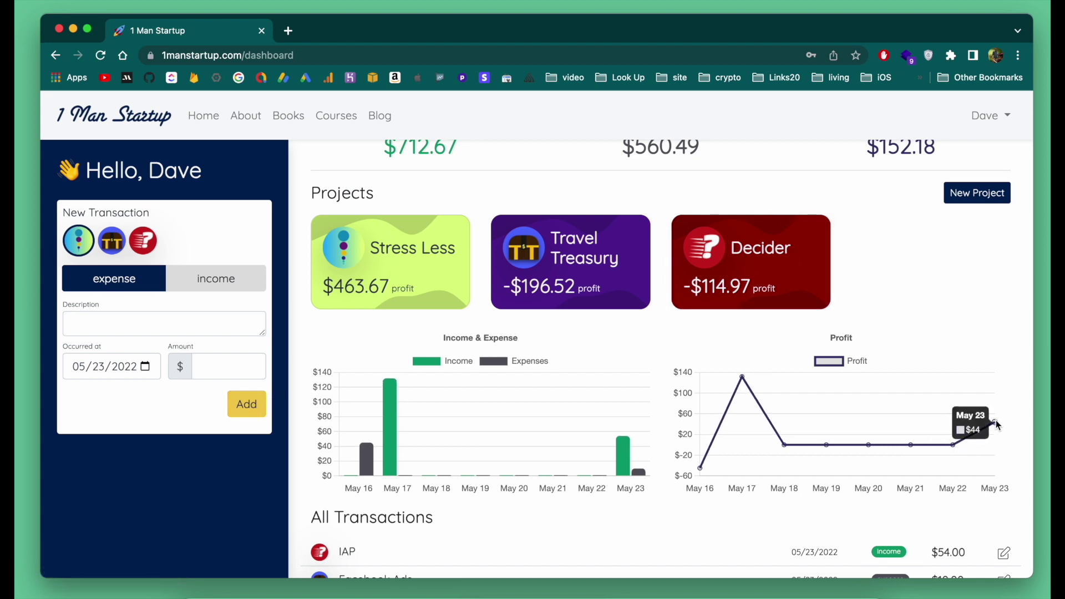
{"action": "scroll", "coordinate": [996, 425], "scroll_direction": "up", "scroll_amount": 1}
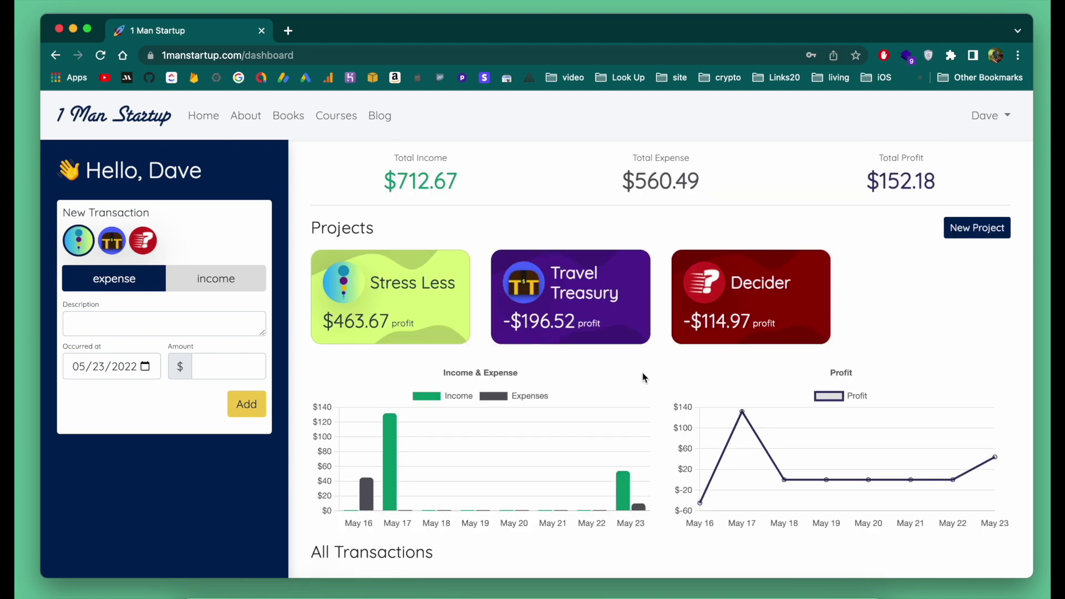
- Open the Decider project page and review its $186.00 income, $300.97 expense and transactions
{"action": "left_click", "coordinate": [737, 298]}
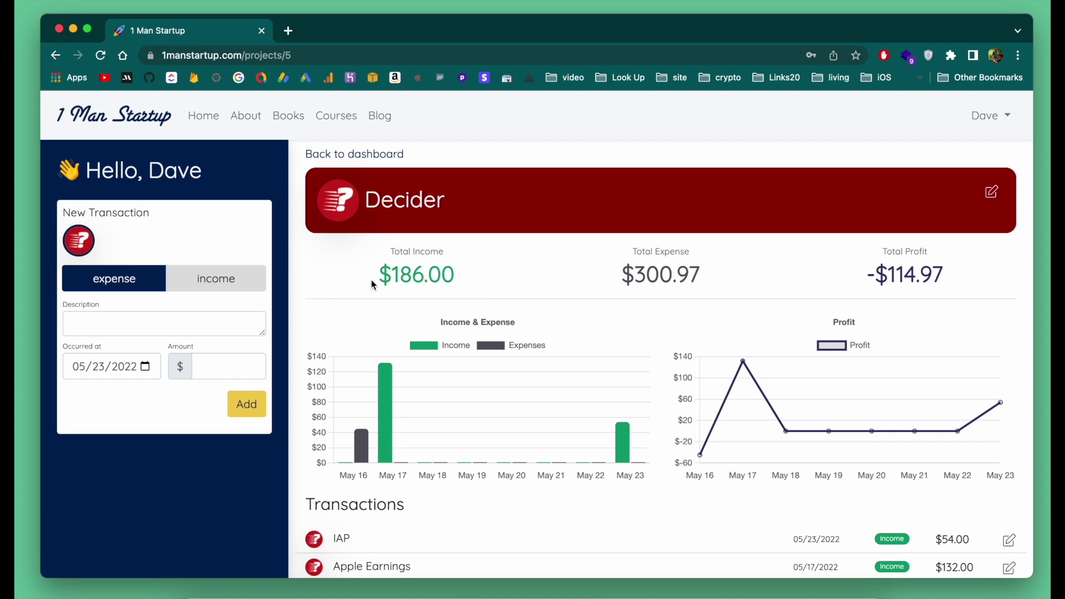
{"action": "left_click_drag", "start_coordinate": [381, 276], "coordinate": [473, 281]}
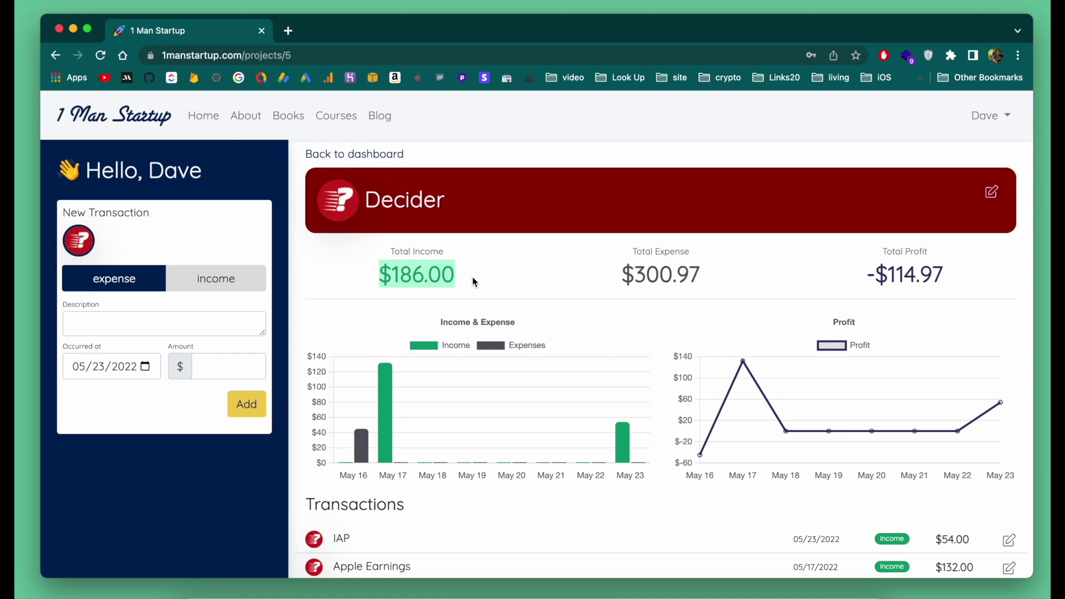
{"action": "left_click_drag", "start_coordinate": [621, 274], "coordinate": [697, 274]}
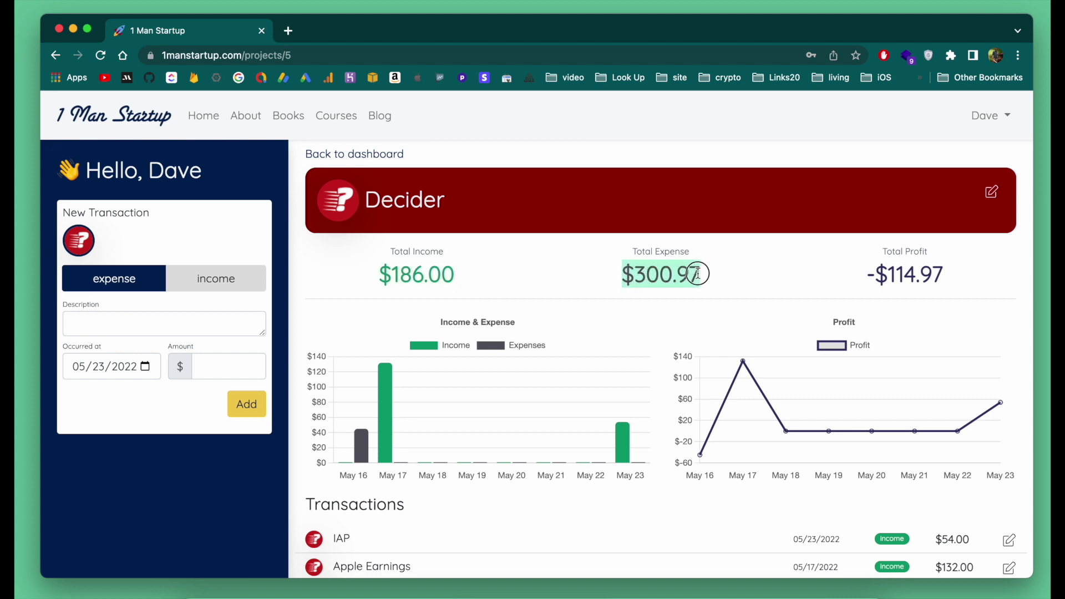
{"action": "scroll", "coordinate": [698, 273], "scroll_direction": "down", "scroll_amount": 3}
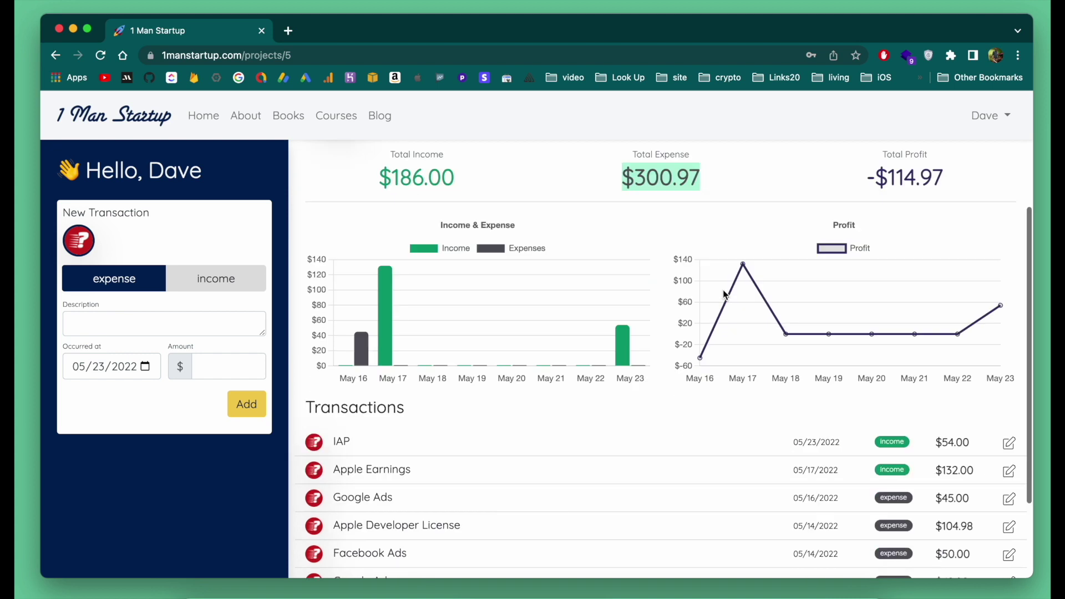
{"action": "scroll", "coordinate": [723, 290], "scroll_direction": "up", "scroll_amount": 3}
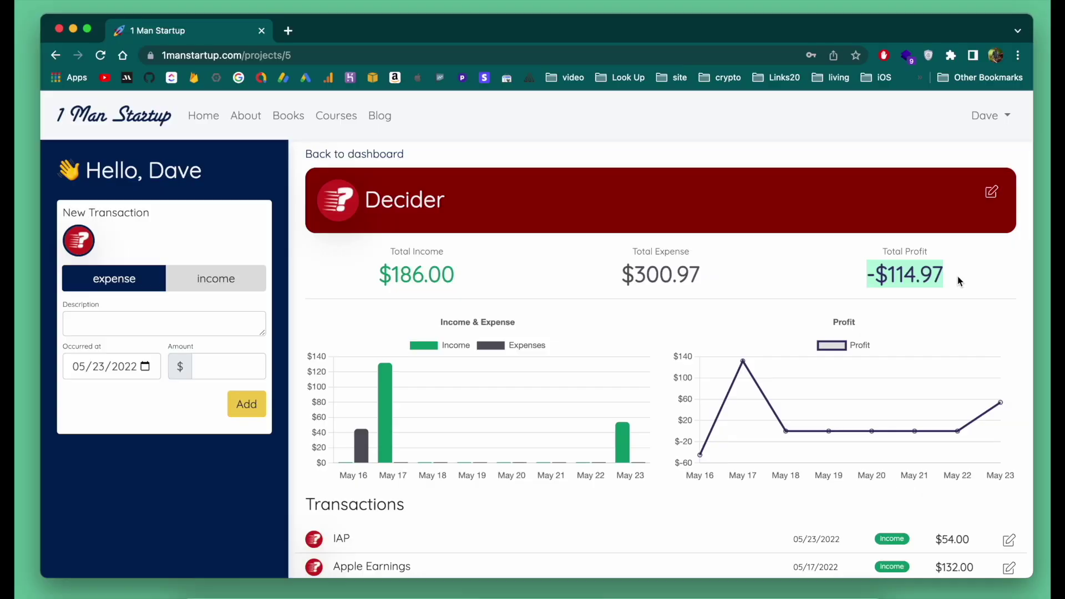
{"action": "left_click", "coordinate": [757, 276]}
{"action": "scroll", "coordinate": [757, 276], "scroll_direction": "down", "scroll_amount": 4}
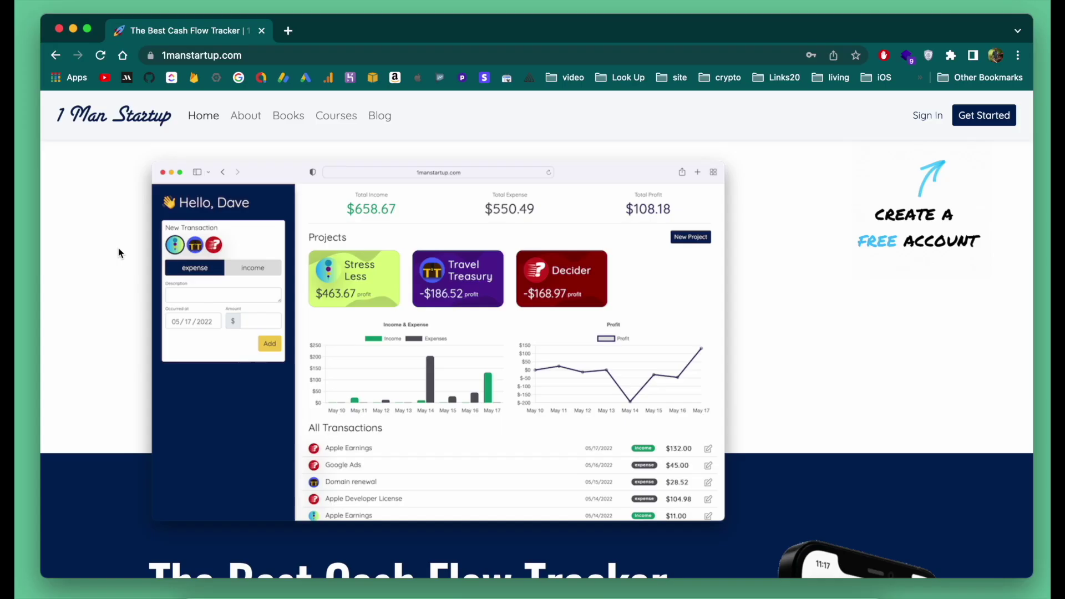
- Scroll the home page down to the Features section with its three feature cards
{"action": "scroll", "coordinate": [119, 253], "scroll_direction": "down", "scroll_amount": 6}
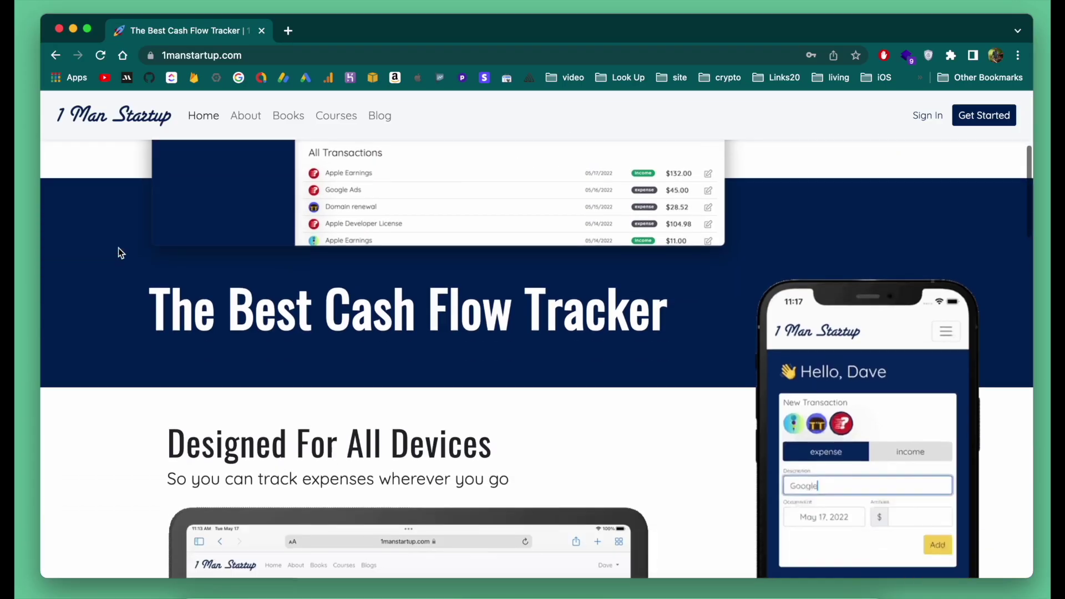
{"action": "scroll", "coordinate": [119, 253], "scroll_direction": "up", "scroll_amount": 6}
{"action": "scroll", "coordinate": [119, 253], "scroll_direction": "down", "scroll_amount": 2}
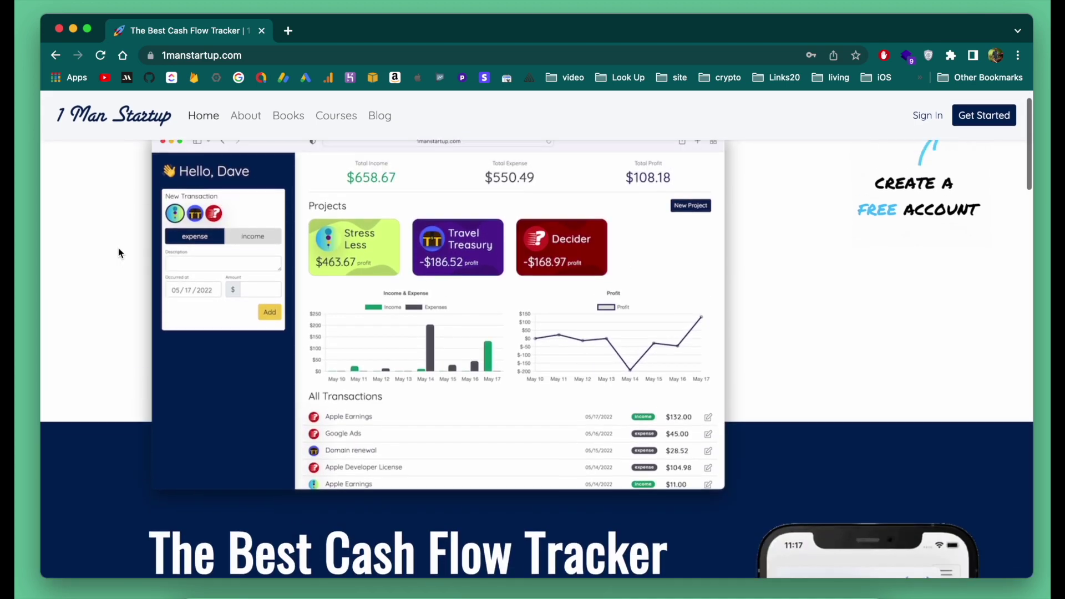
{"action": "scroll", "coordinate": [119, 253], "scroll_direction": "up", "scroll_amount": 1}
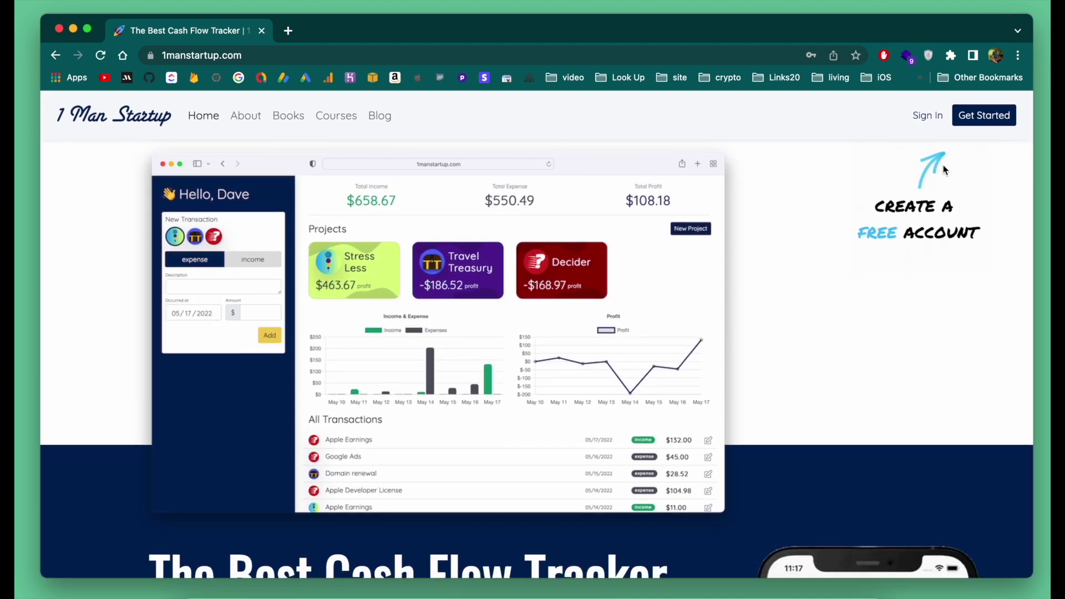
{"action": "scroll", "coordinate": [913, 208], "scroll_direction": "down", "scroll_amount": 10}
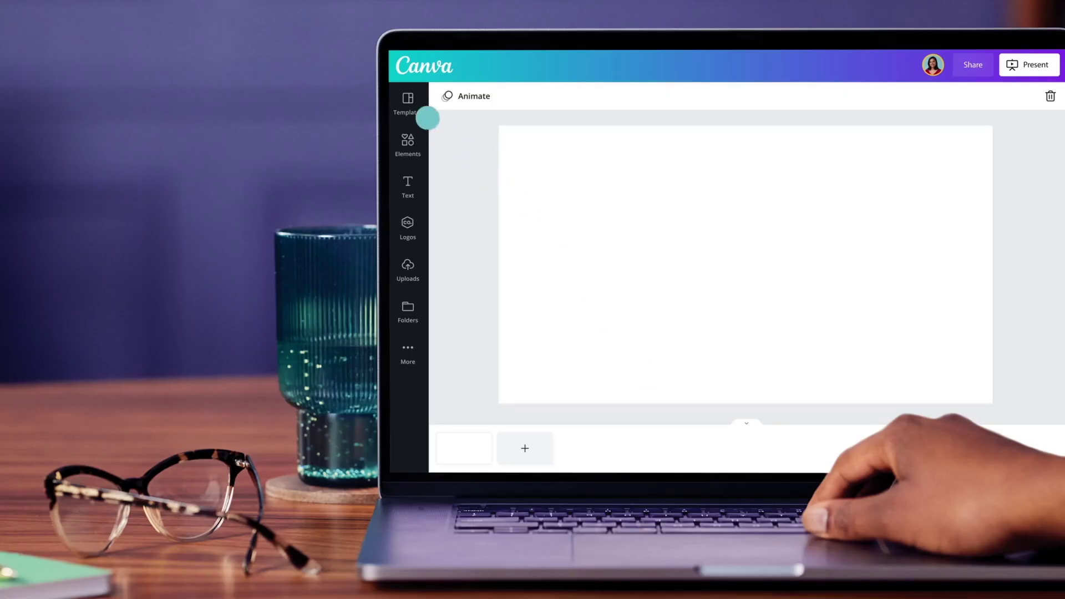
- Apply the Company Culture Book template, then delete the slide's title text
{"action": "left_click", "coordinate": [428, 119]}
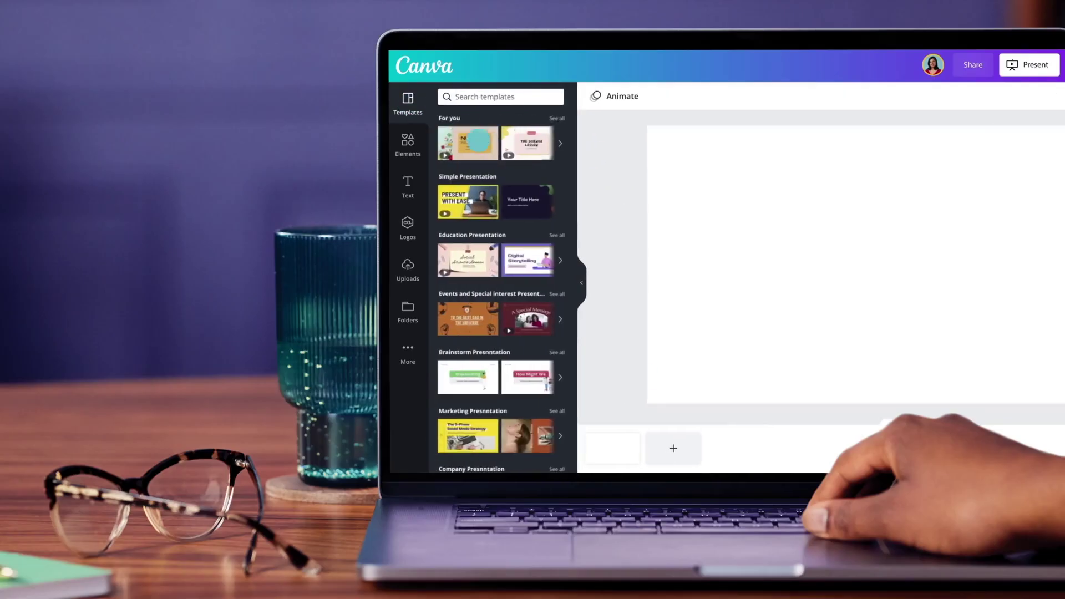
{"action": "scroll", "coordinate": [521, 171], "scroll_direction": "down", "scroll_amount": 5}
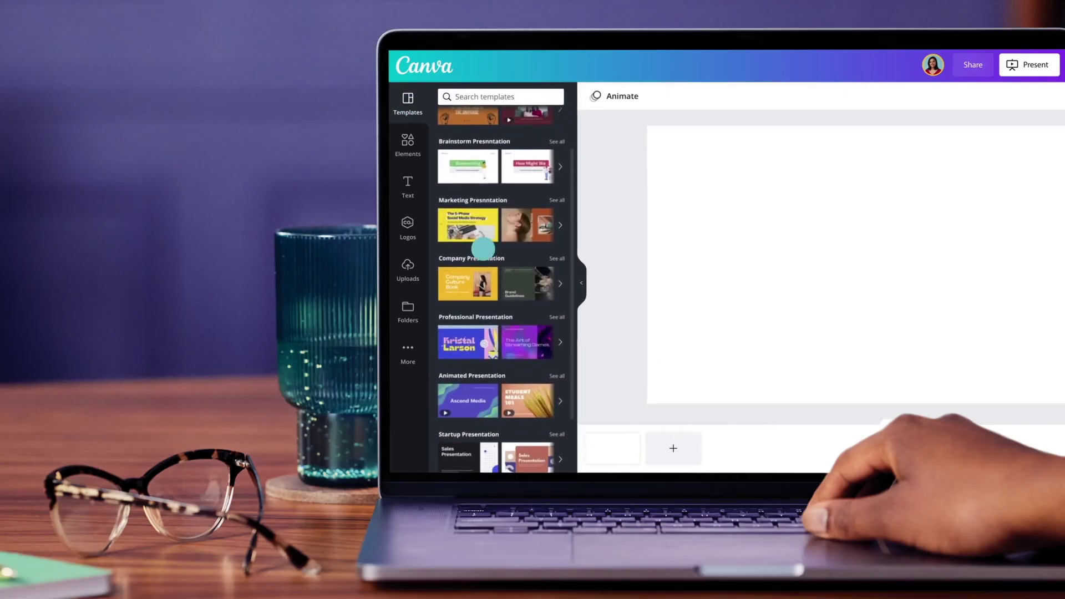
{"action": "left_click", "coordinate": [467, 281]}
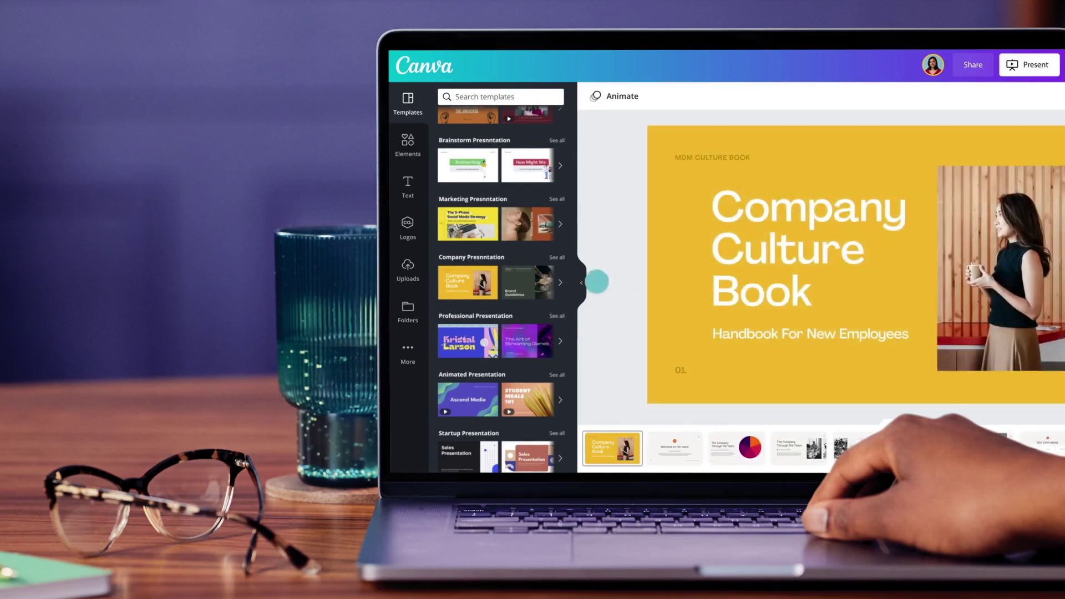
{"action": "left_click", "coordinate": [593, 282]}
{"action": "double_click", "coordinate": [649, 257]}
{"action": "key", "text": "BackSpace"}
{"action": "key", "text": "BackSpace"}
{"action": "key", "text": "BackSpace"}
{"action": "key", "text": "BackSpace"}
{"action": "key", "text": "BackSpace"}
{"action": "key", "text": "BackSpace"}
{"action": "key", "text": "BackSpace"}
{"action": "key", "text": "BackSpace"}
{"action": "key", "text": "BackSpace"}
{"action": "key", "text": "BackSpace"}
{"action": "key", "text": "BackSpace"}
{"action": "key", "text": "BackSpace"}
{"action": "key", "text": "BackSpace"}
{"action": "key", "text": "BackSpace"}
{"action": "key", "text": "BackSpace"}
{"action": "key", "text": "BackSpace"}
{"action": "key", "text": "BackSpace"}
{"action": "key", "text": "BackSpace"}
{"action": "key", "text": "BackSpace"}
{"action": "key", "text": "BackSpace"}
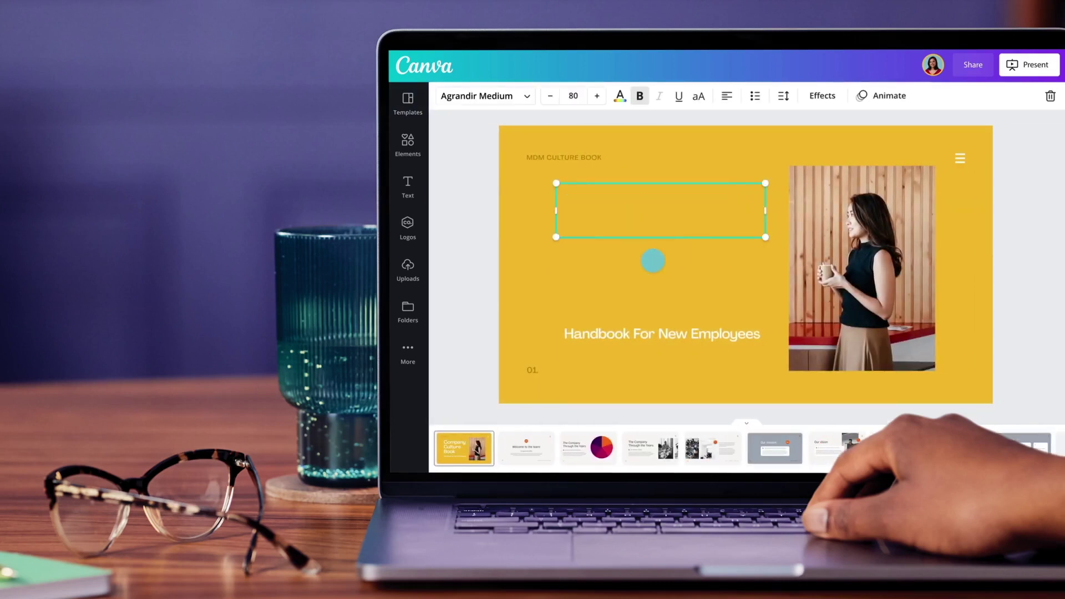